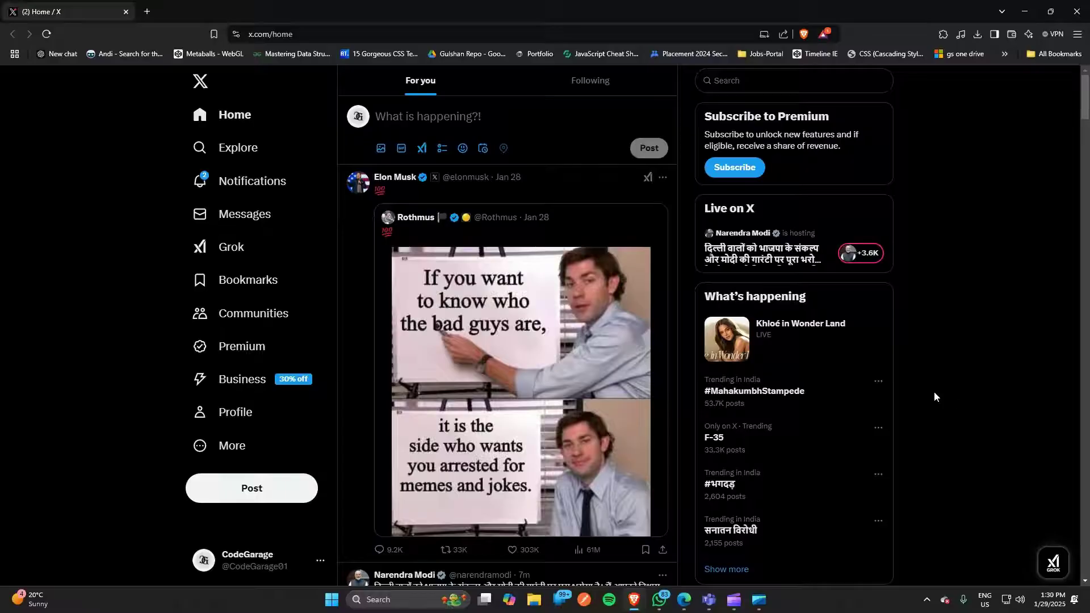
- Bring the Microsoft Edge window with the X 'For you' timeline to the front
left_click(669, 548)
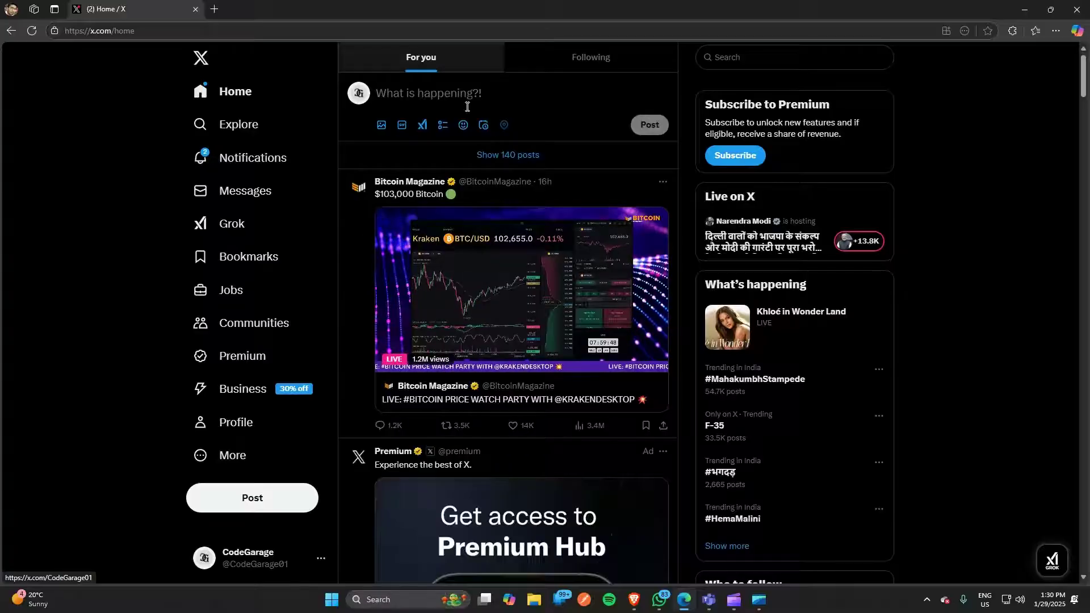
- Switch Tracking prevention off in Edge's Privacy, search, and services settings
left_click(1057, 31)
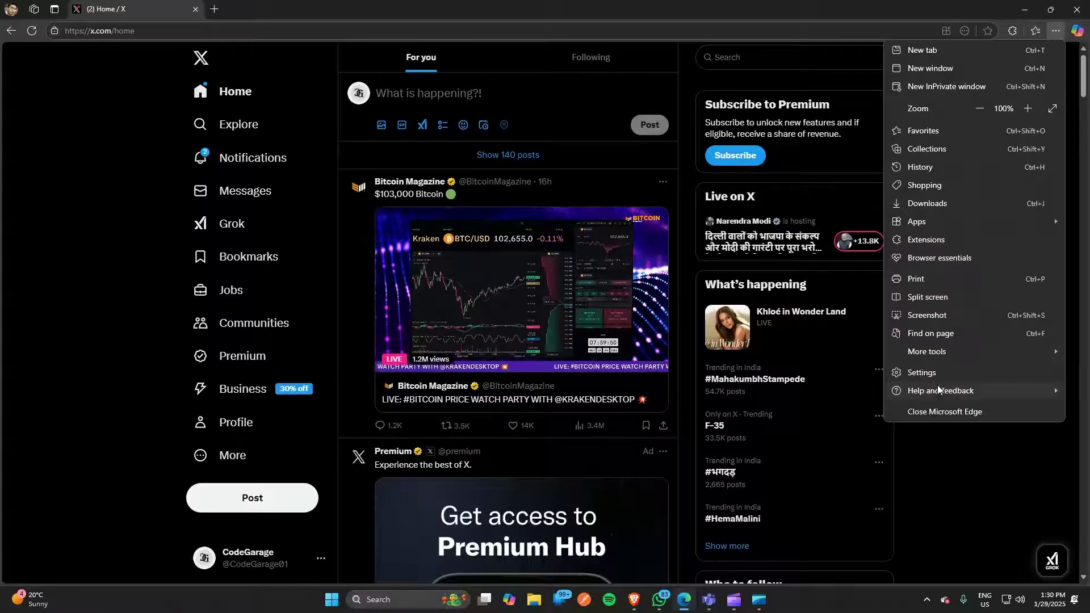
left_click(924, 373)
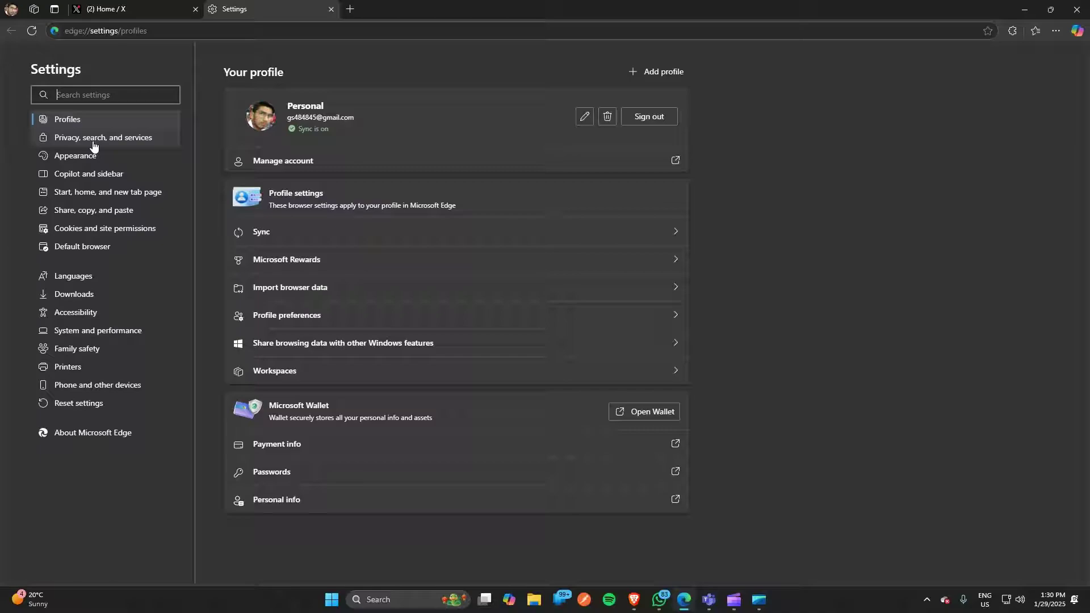
left_click(105, 144)
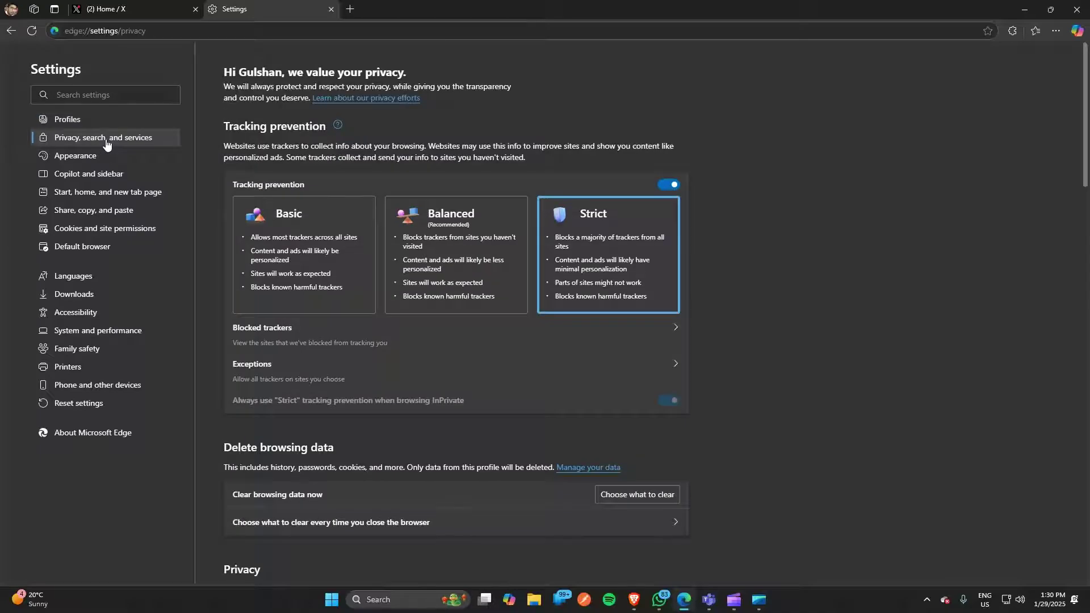
left_click(669, 185)
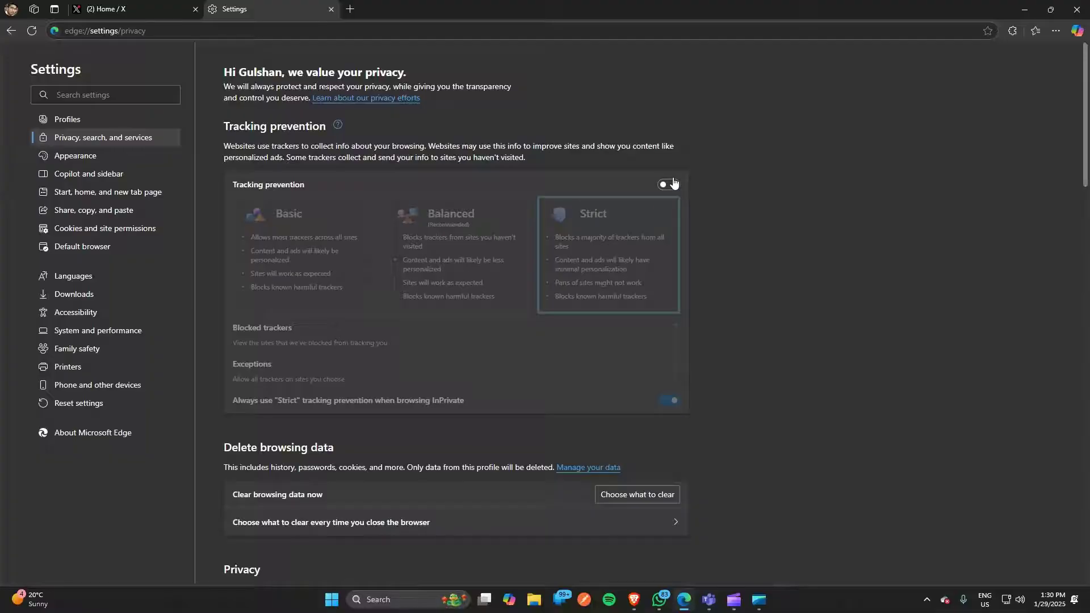
- Close Edge's Settings tab and open the Manage extensions page from the Extensions toolbar menu
left_click(331, 10)
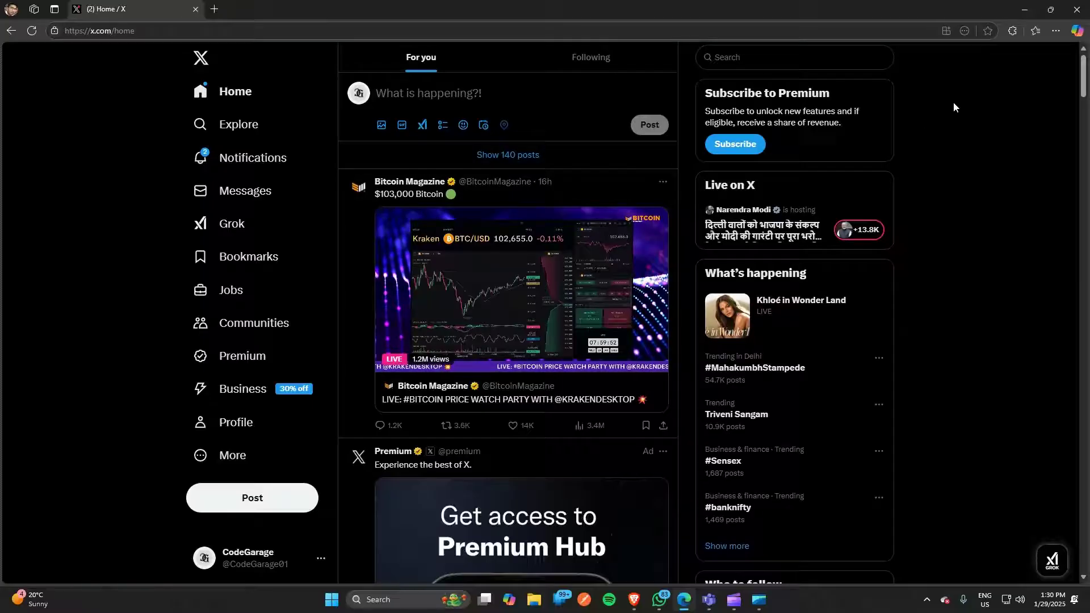
left_click(1011, 31)
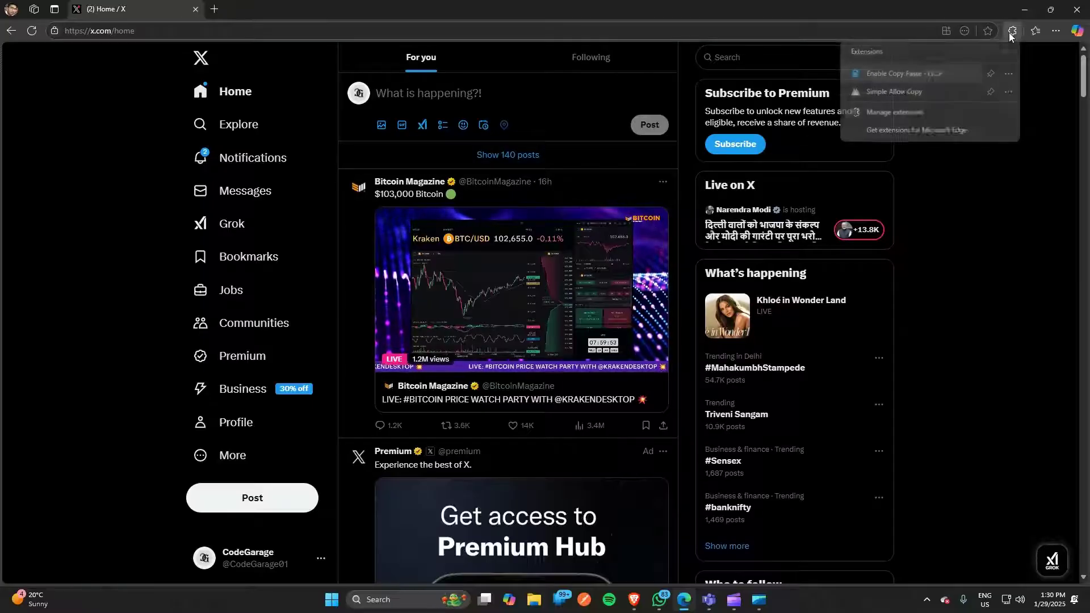
left_click(898, 117)
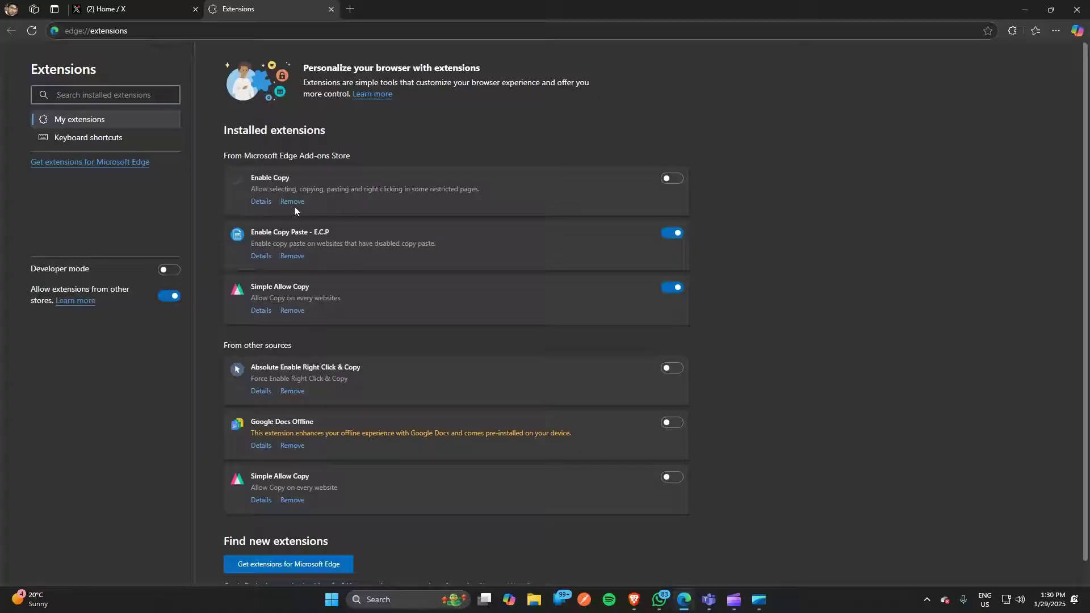
- Switch to the Brave window and open its extension management page
mouse_move(634, 600)
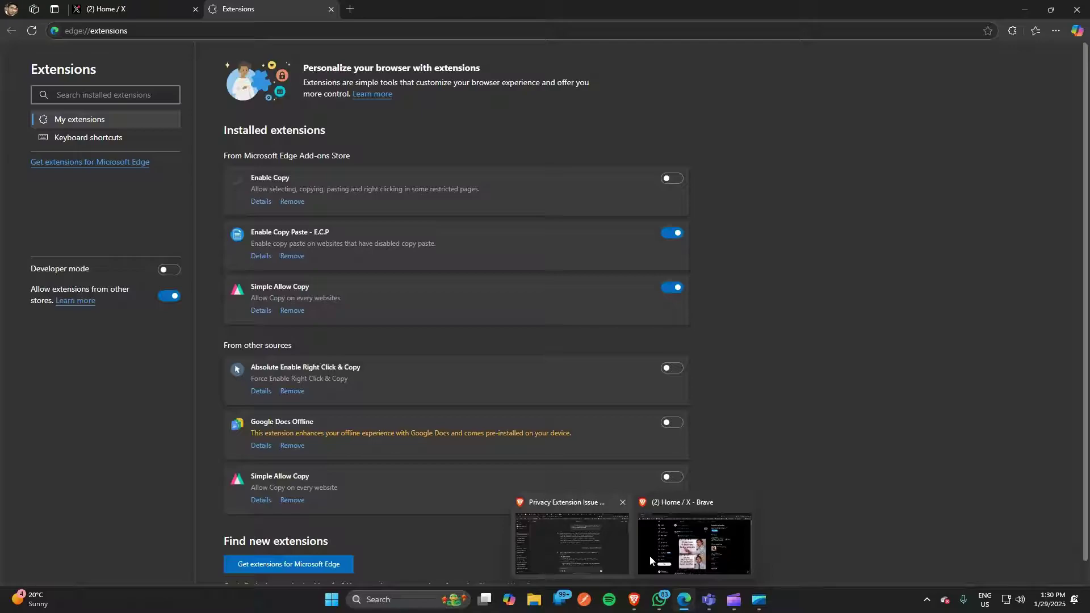
left_click(685, 561)
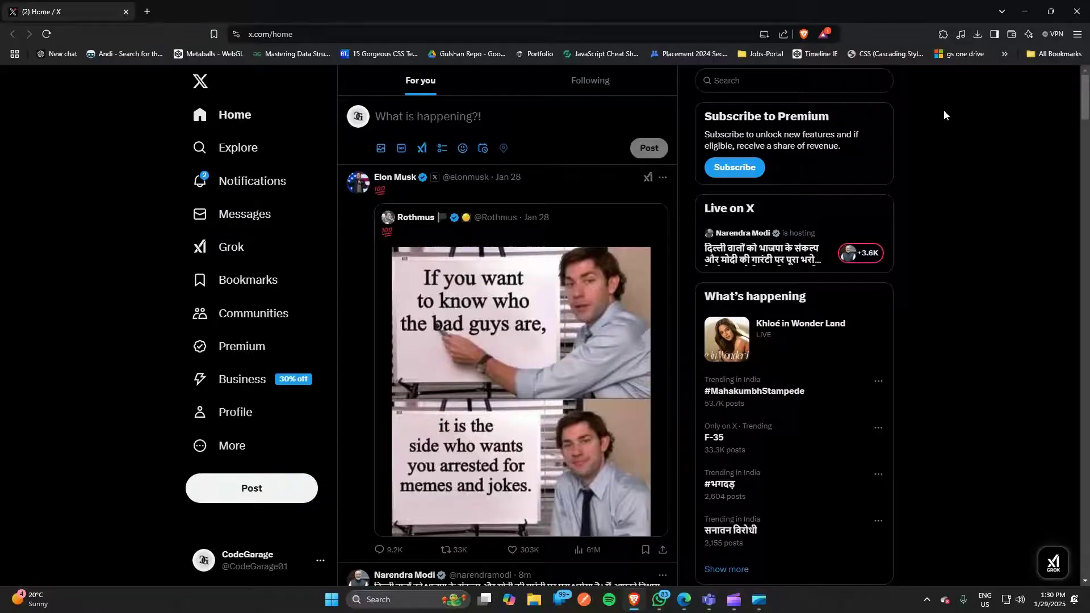
left_click(942, 32)
scroll(830, 222, "down", 3)
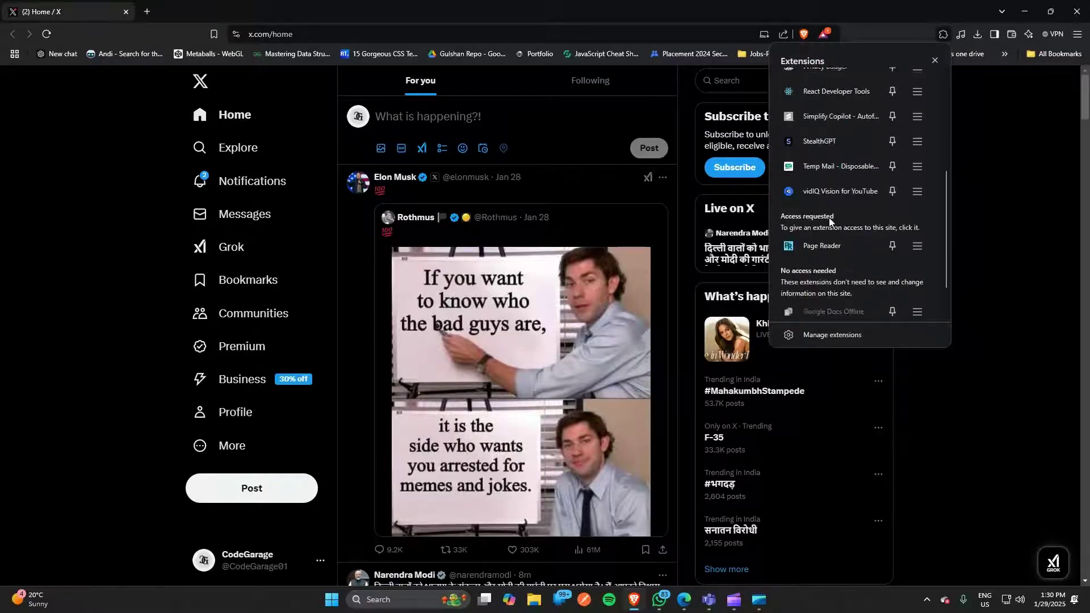
left_click(834, 336)
scroll(547, 296, "down", 5)
scroll(547, 297, "down", 2)
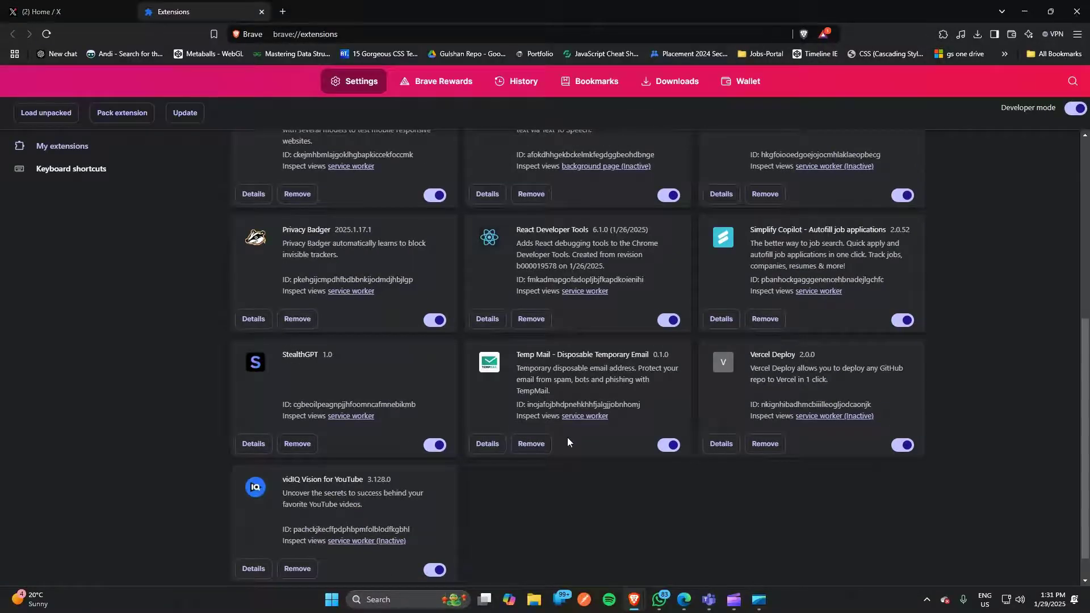
scroll(570, 440, "up", 5)
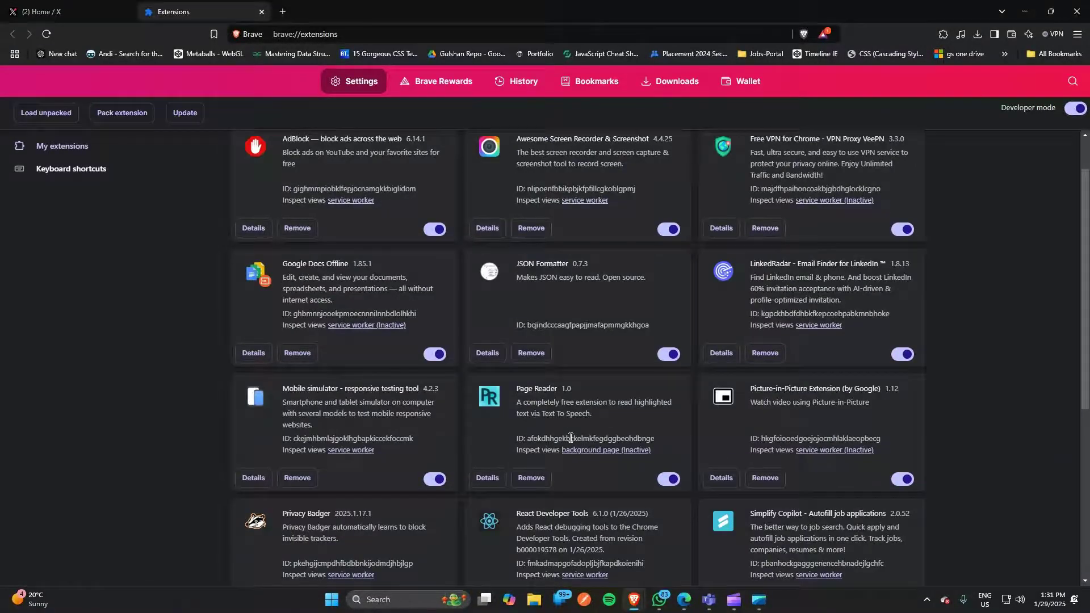
- Return to the X tab, reopen brave://extensions from the toolbar, and highlight the AdBlock name
left_click(104, 17)
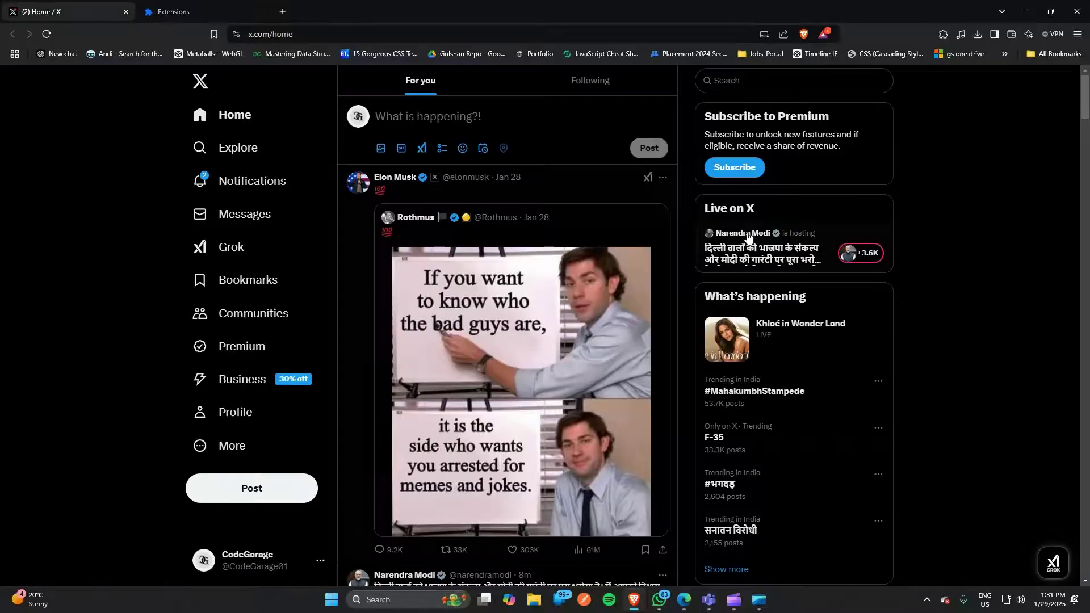
left_click(943, 32)
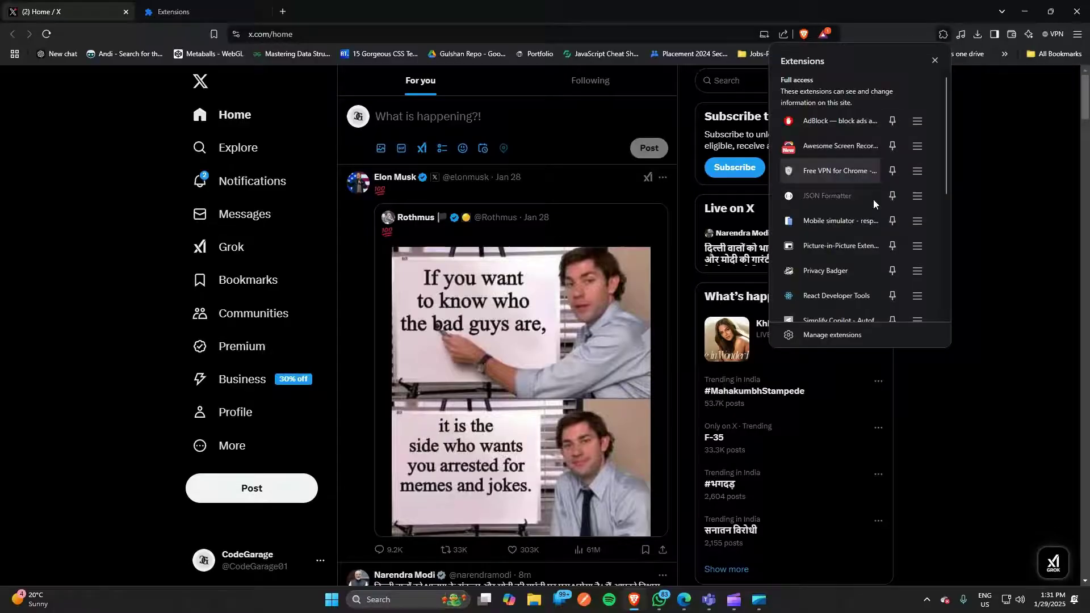
scroll(869, 227, "down", 1)
left_click(853, 342)
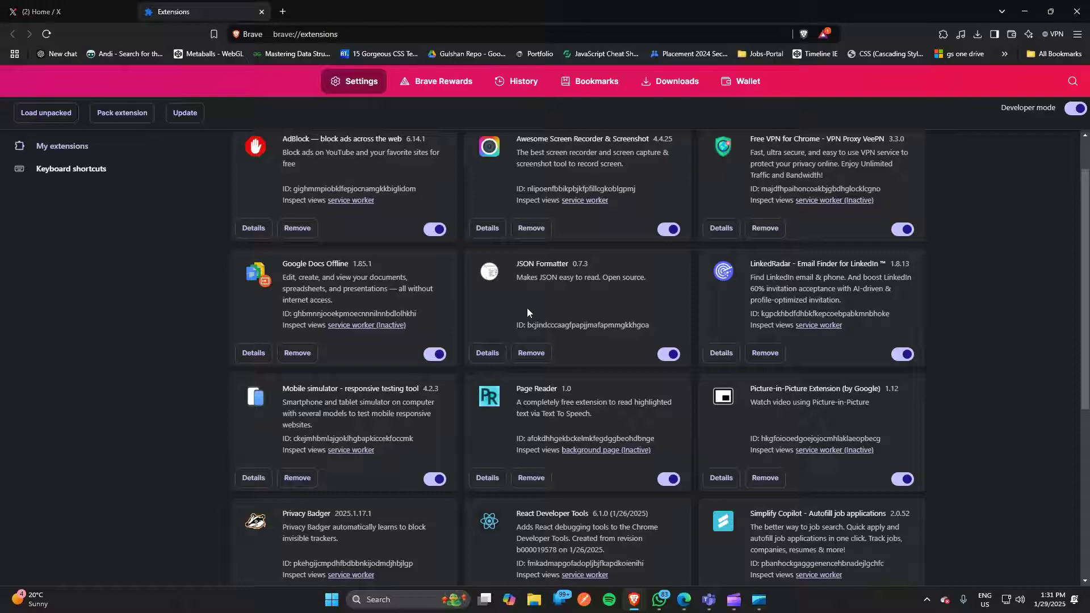
scroll(466, 275, "up", 1)
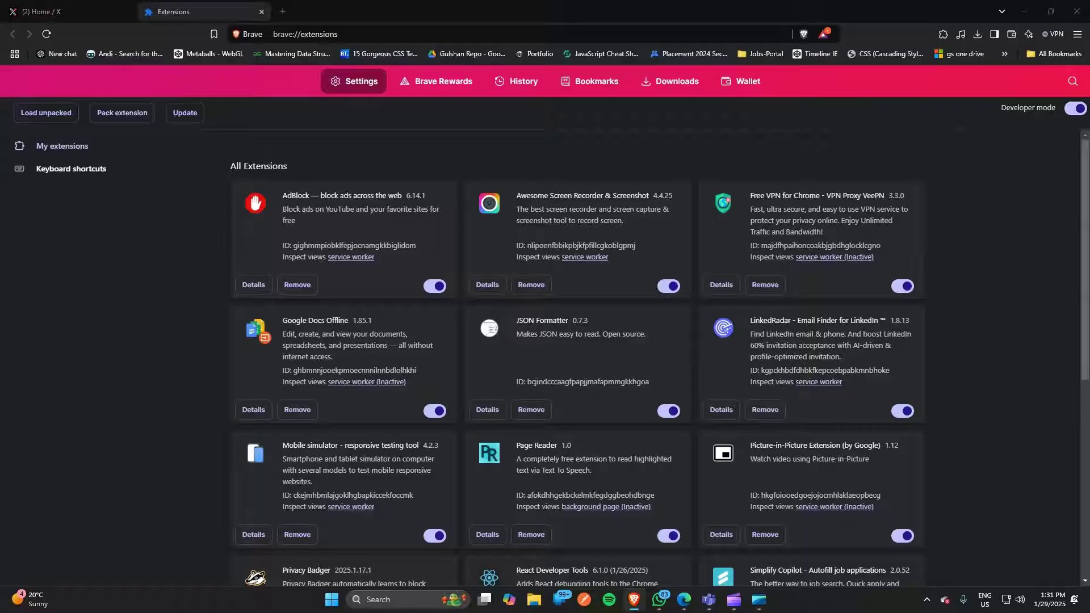
left_click_drag(282, 196, 438, 196)
- Toggle the Privacy Badger extension off on brave://extensions
left_click(438, 196)
scroll(759, 326, "down", 5)
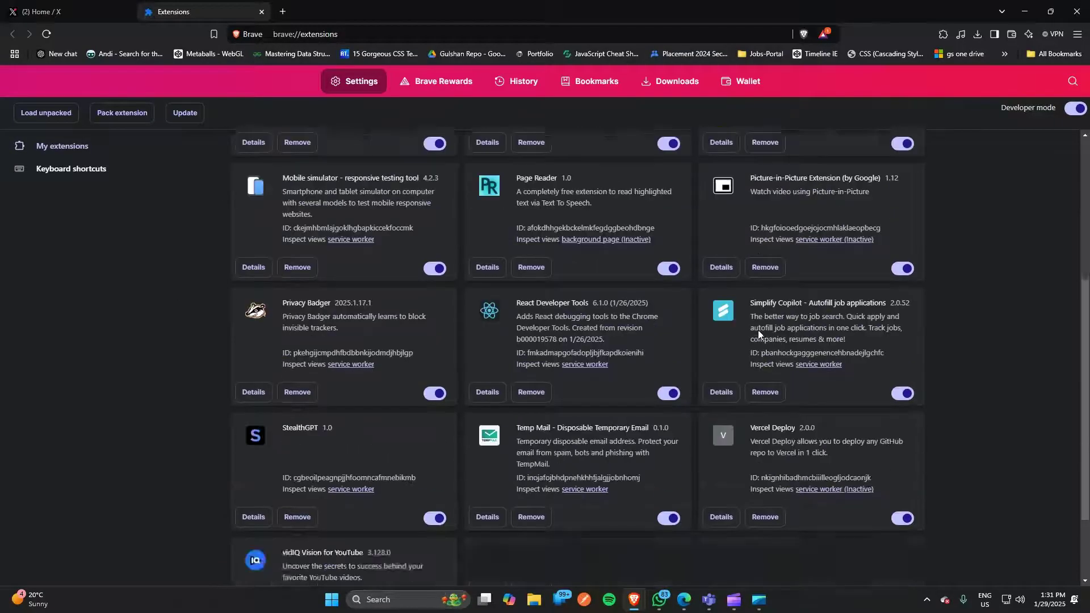
scroll(318, 423, "up", 3)
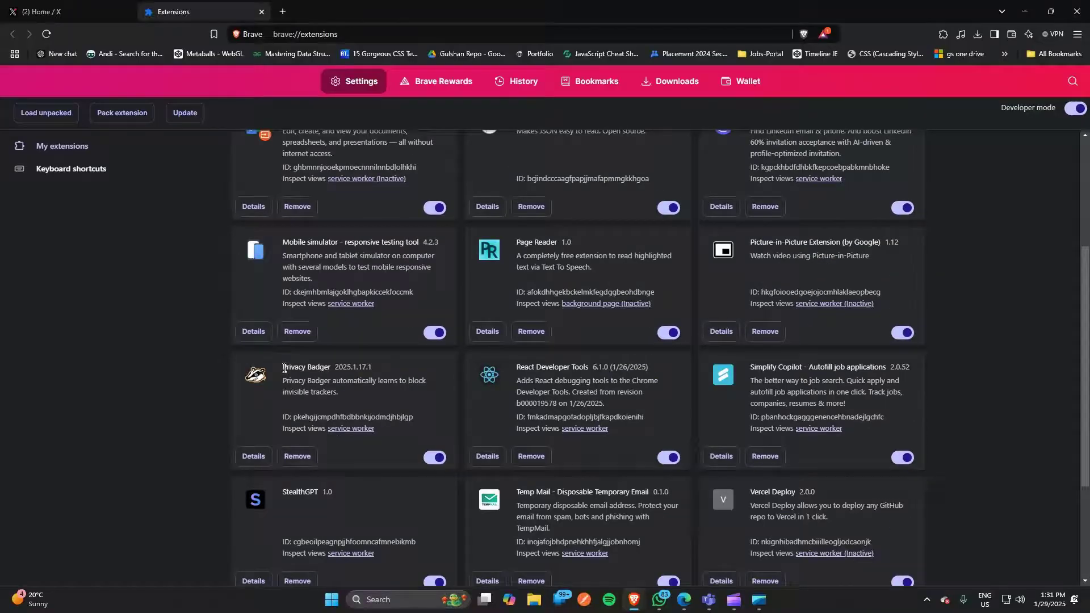
left_click_drag(284, 368, 386, 359)
left_click(386, 359)
scroll(386, 359, "up", 4)
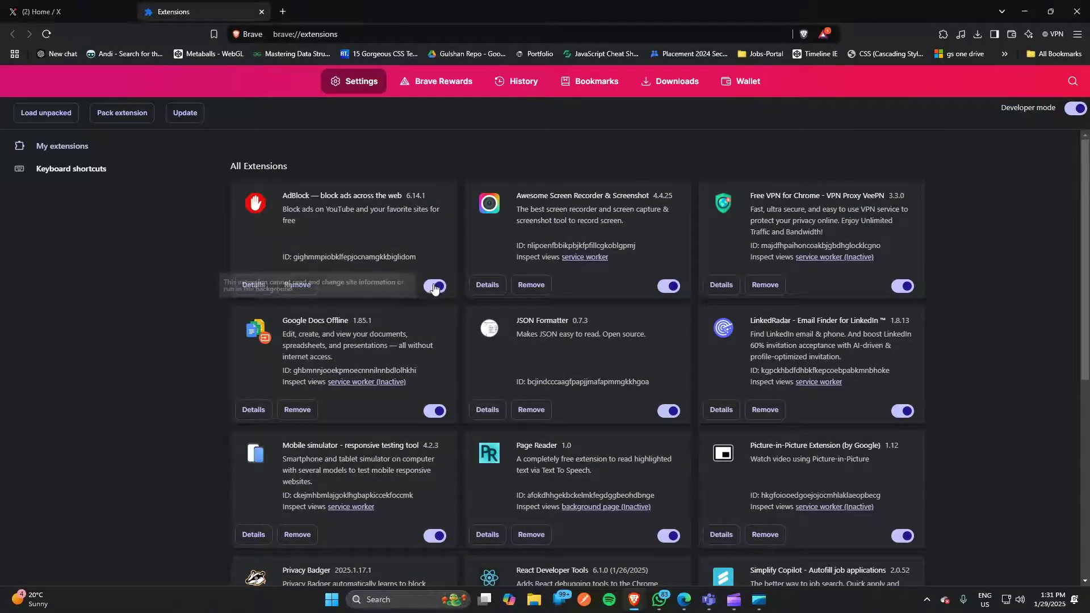
scroll(345, 299, "down", 4)
left_click(433, 434)
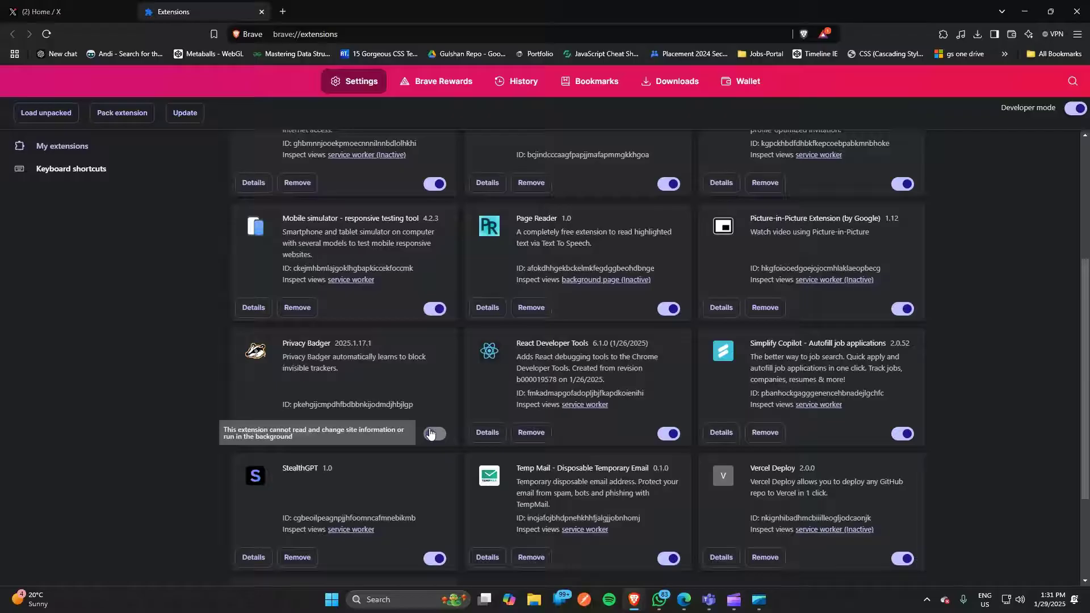
- Remove the AdBlock extension and close its uninstall page
scroll(429, 434, "up", 4)
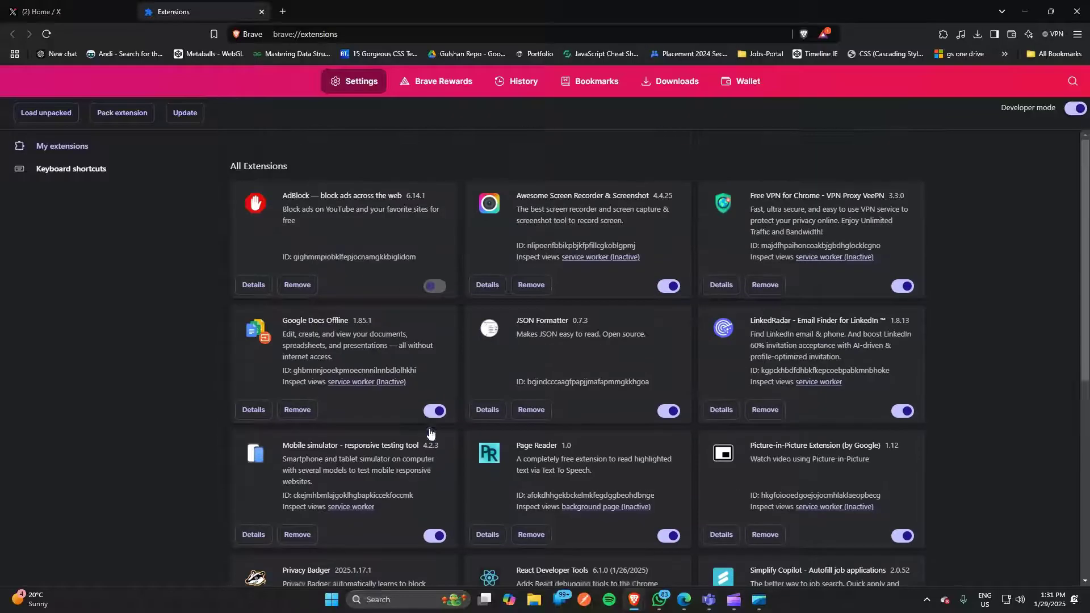
left_click(306, 291)
left_click(868, 131)
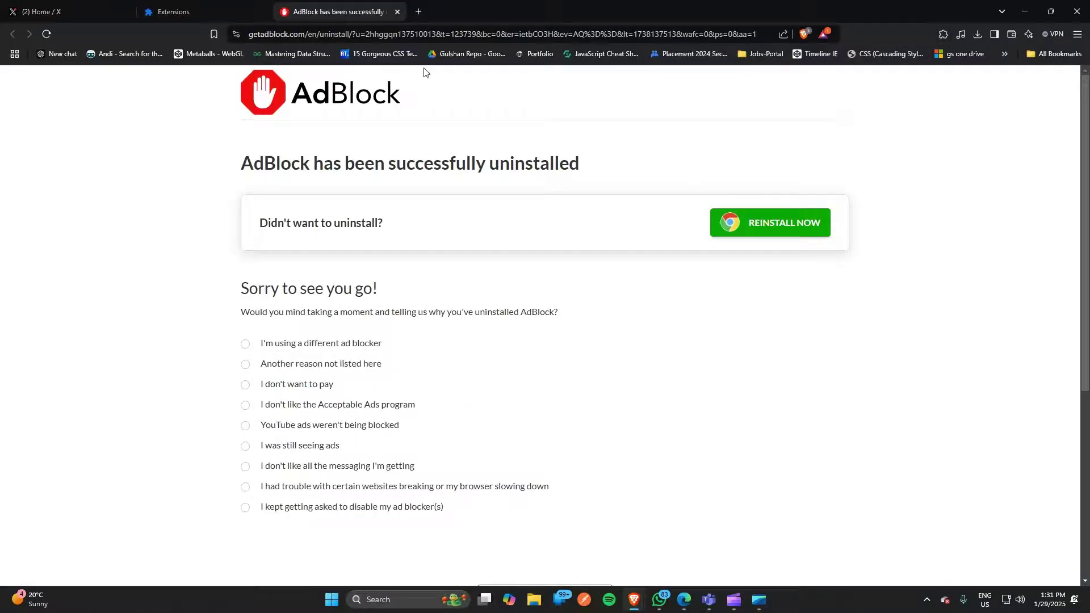
left_click(398, 11)
- Remove the Privacy Badger extension, confirming the uninstall
scroll(367, 390, "down", 3)
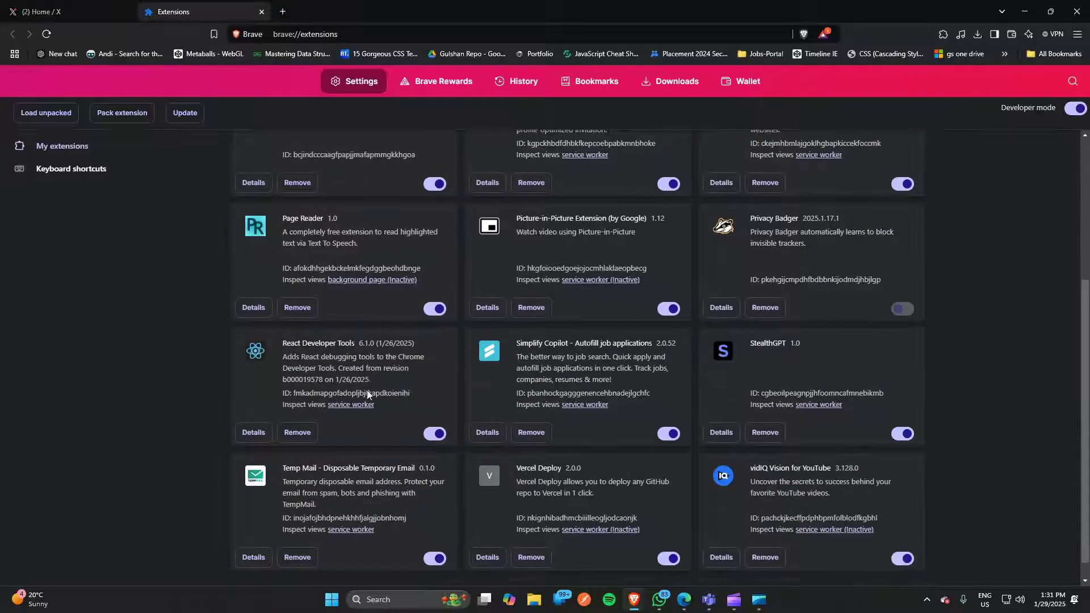
scroll(321, 419, "up", 2)
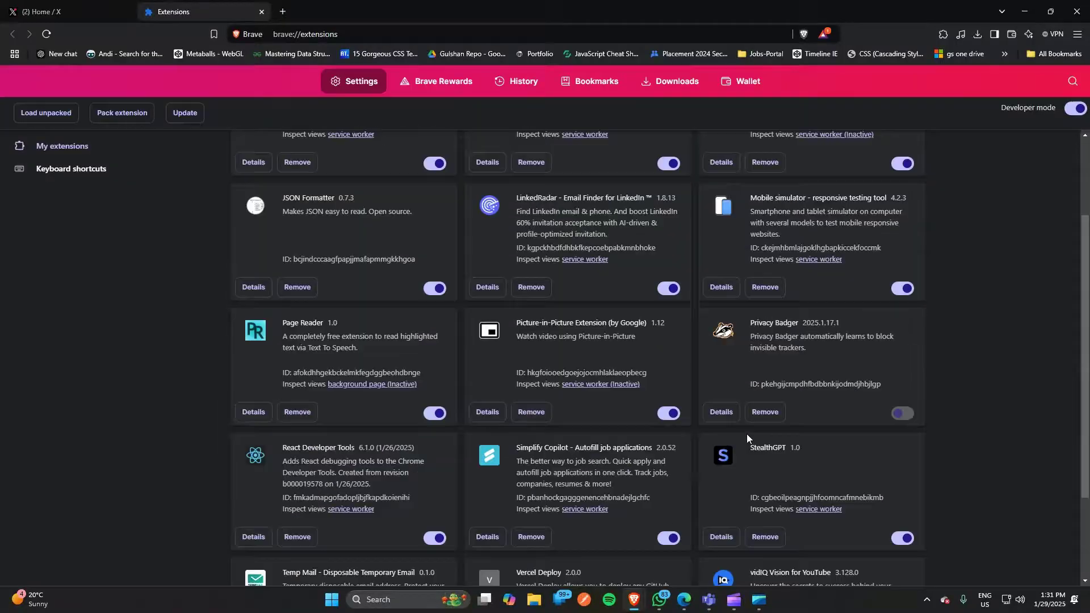
scroll(748, 434, "up", 1)
left_click(902, 458)
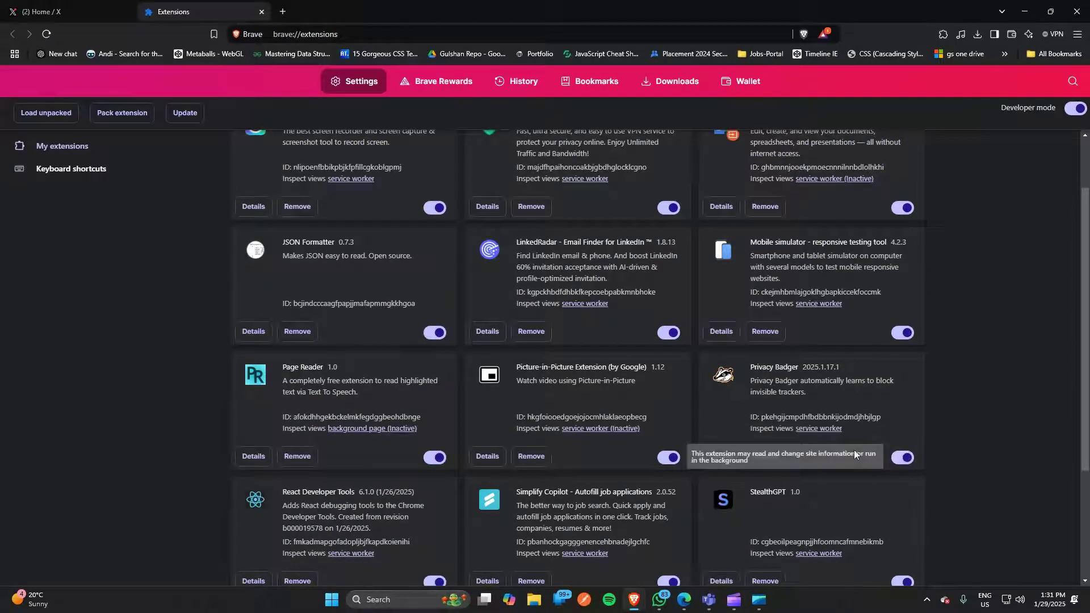
left_click(902, 458)
left_click(767, 456)
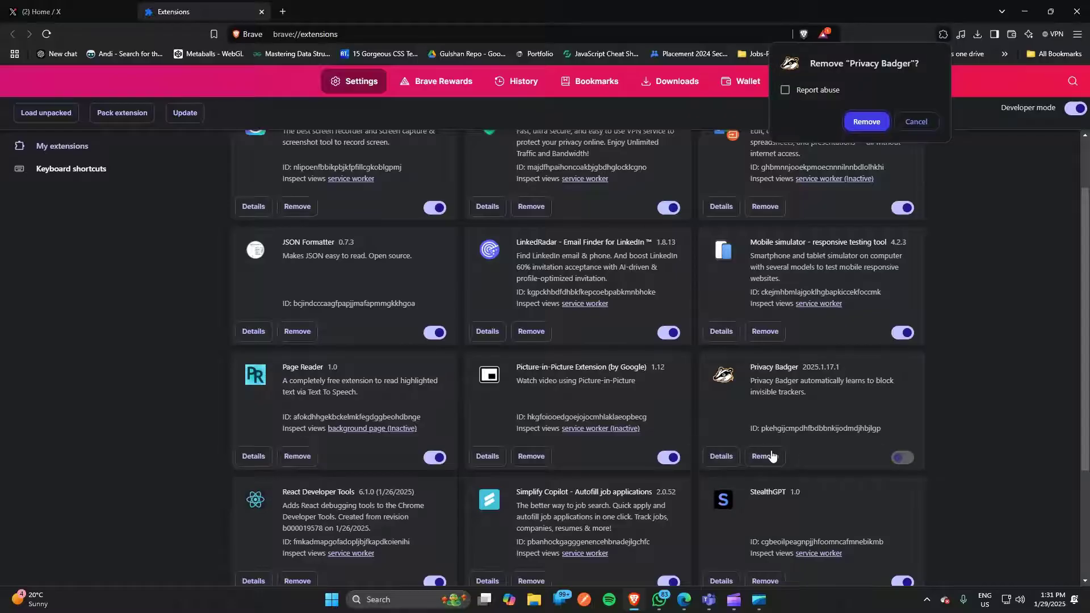
left_click(859, 122)
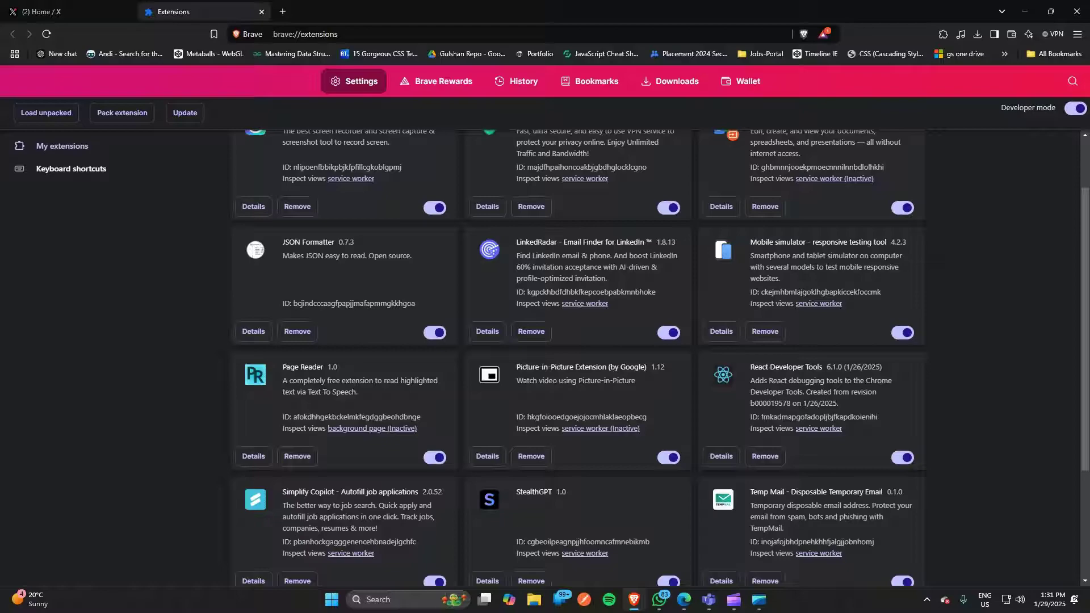
- Reload the X tab, open and close a private window, and dismiss the Google sign-in prompt
left_click(56, 11)
left_click(49, 35)
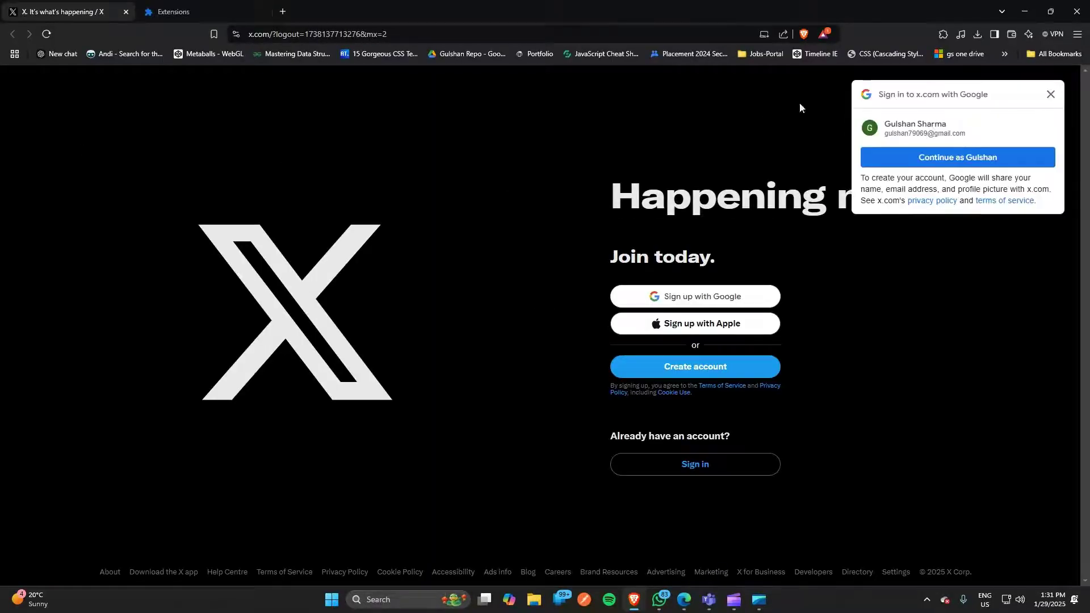
left_click(1078, 34)
left_click(972, 87)
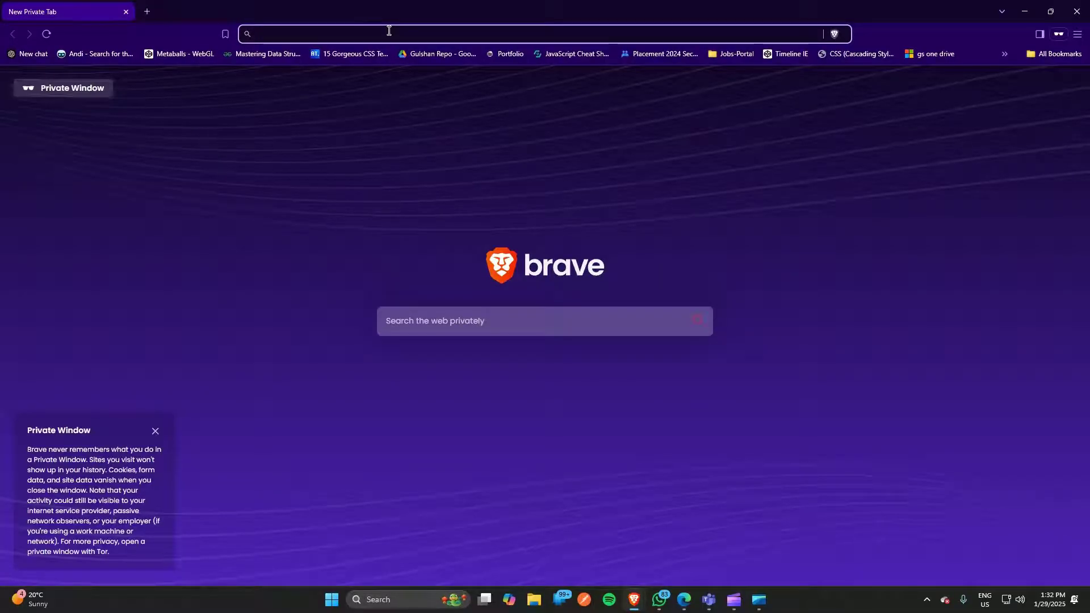
left_click(1063, 11)
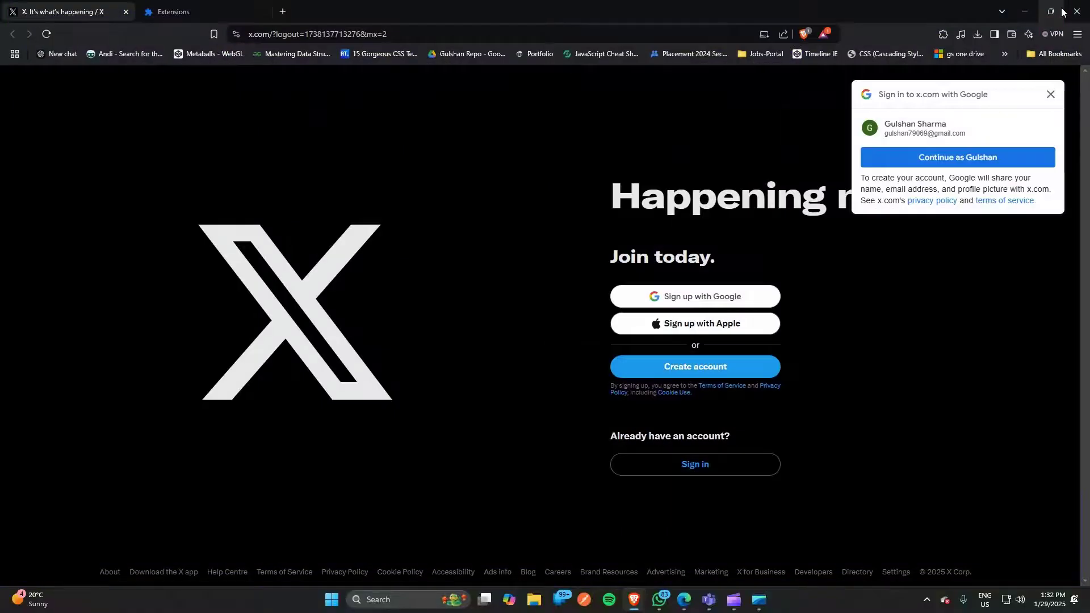
left_click(546, 164)
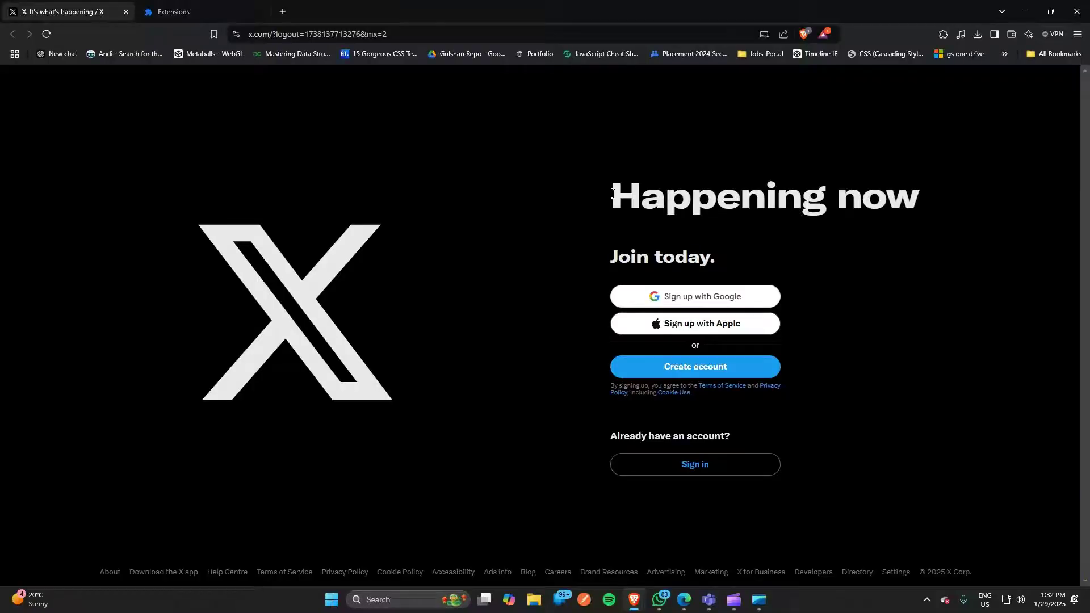
- Open Brave's Privacy and security settings and briefly view Site and Shields Settings
left_click(1078, 35)
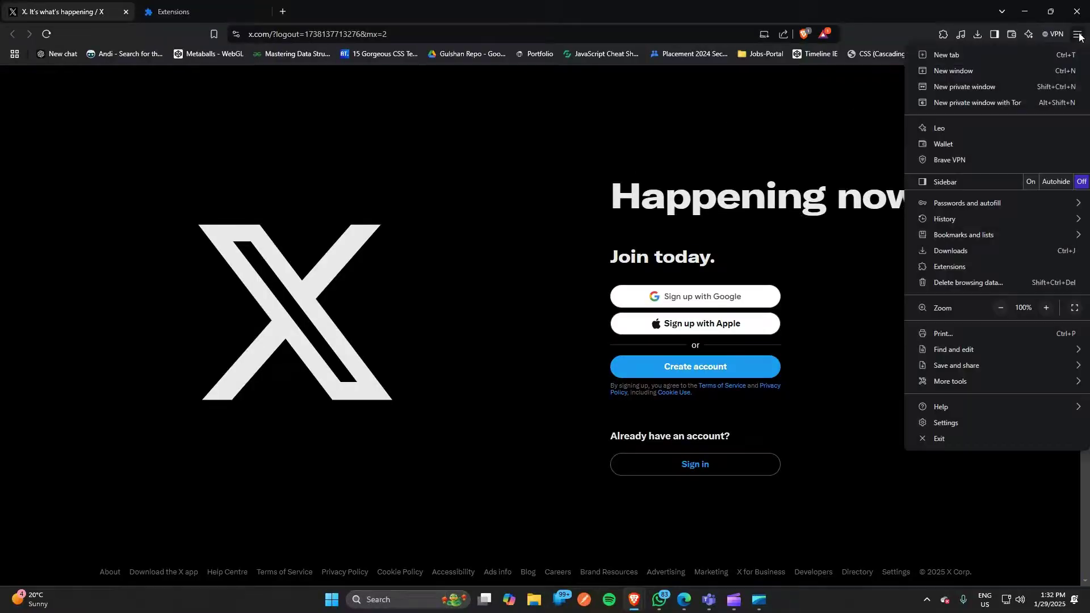
left_click(947, 423)
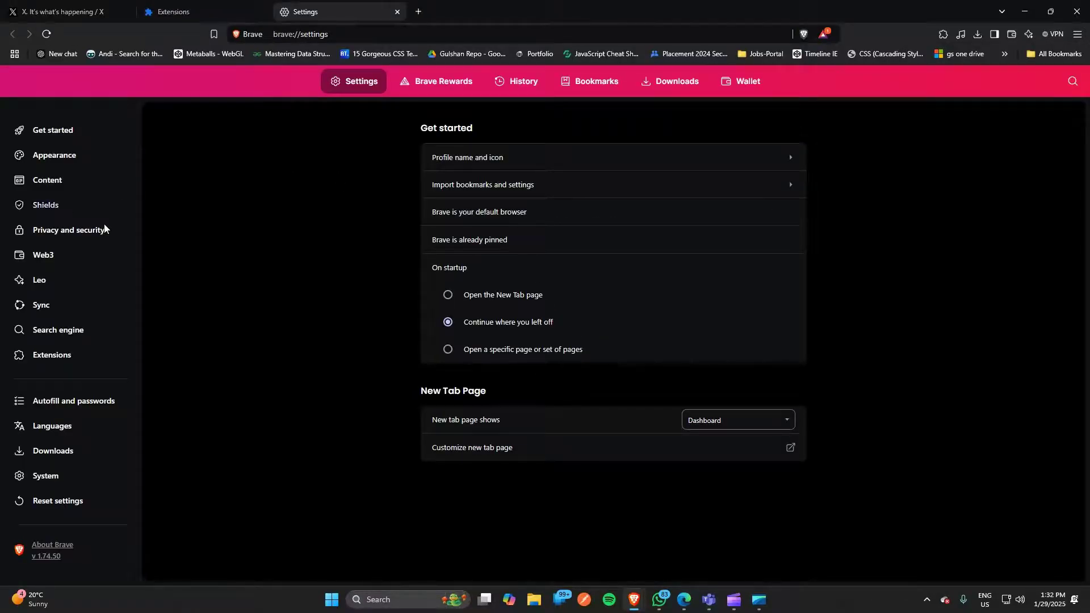
left_click(79, 237)
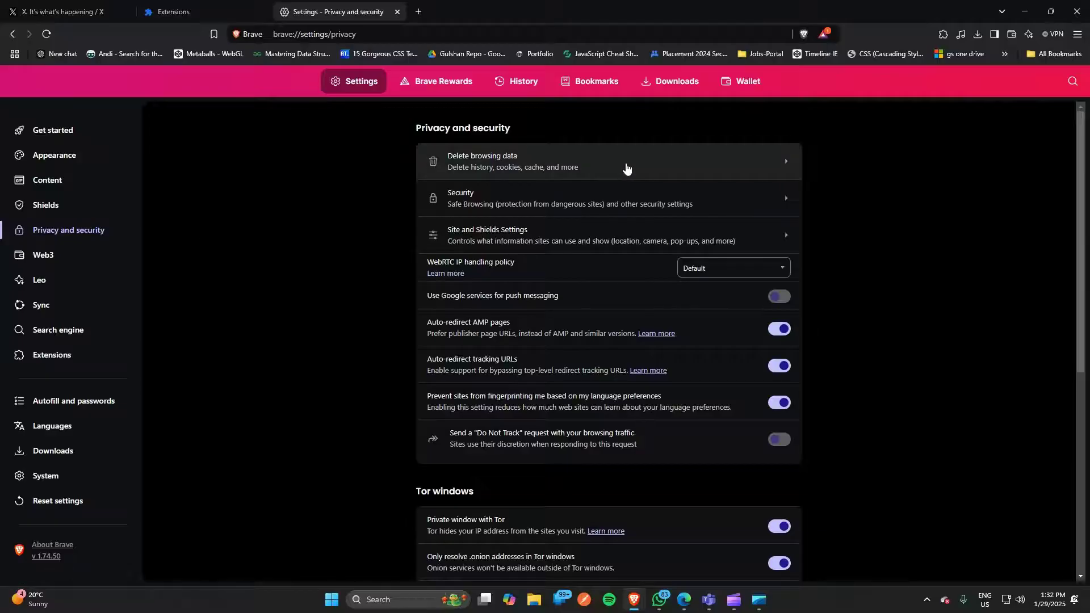
left_click(536, 241)
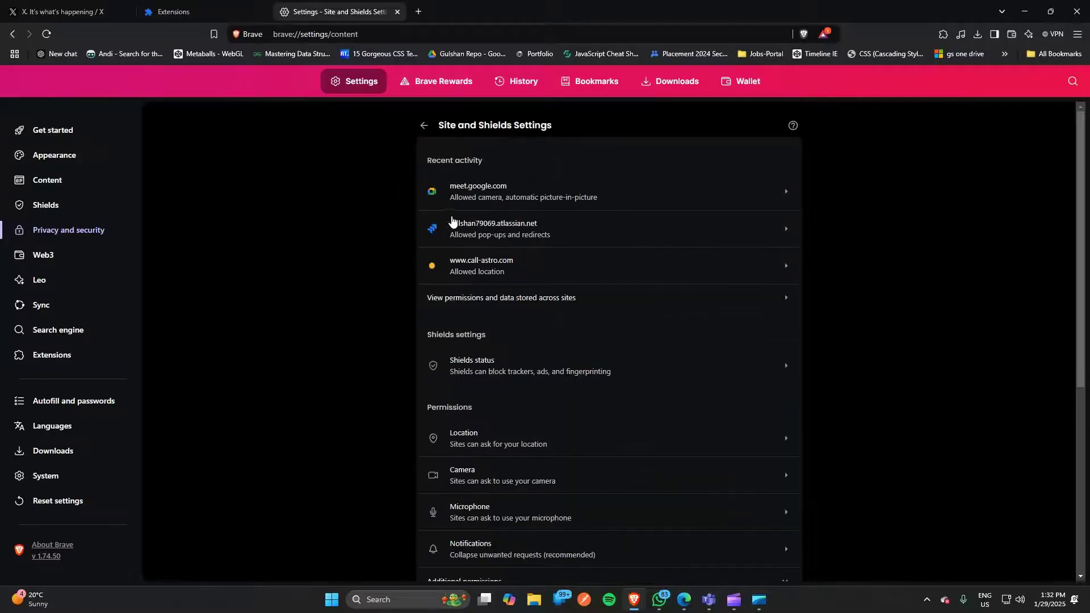
left_click(12, 35)
- Open Delete browsing data, leave the time range at Last hour, and cancel
left_click(522, 155)
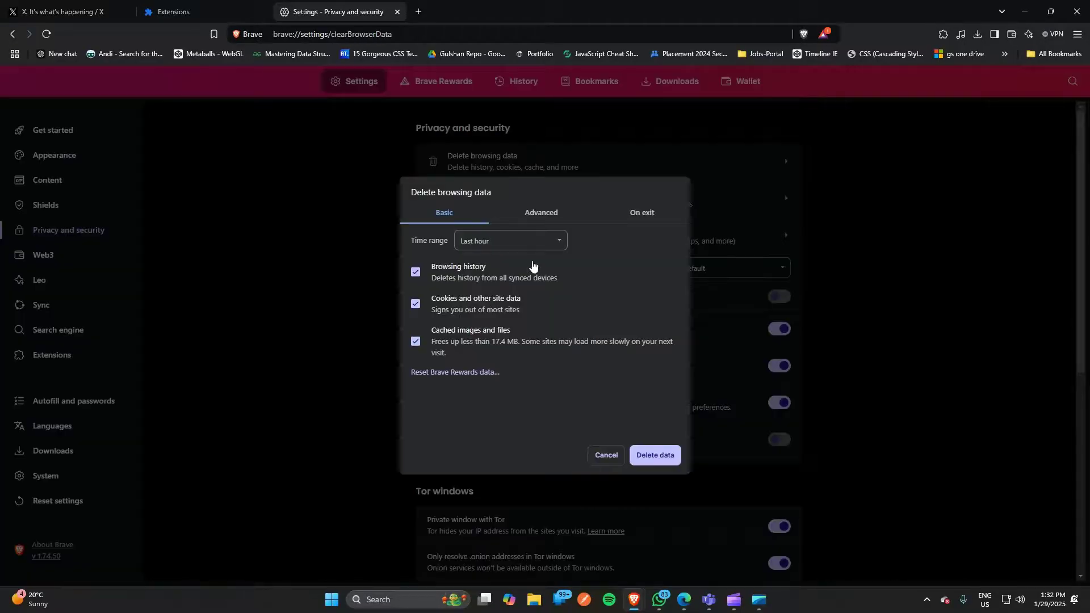
left_click(466, 241)
left_click(614, 242)
left_click(606, 456)
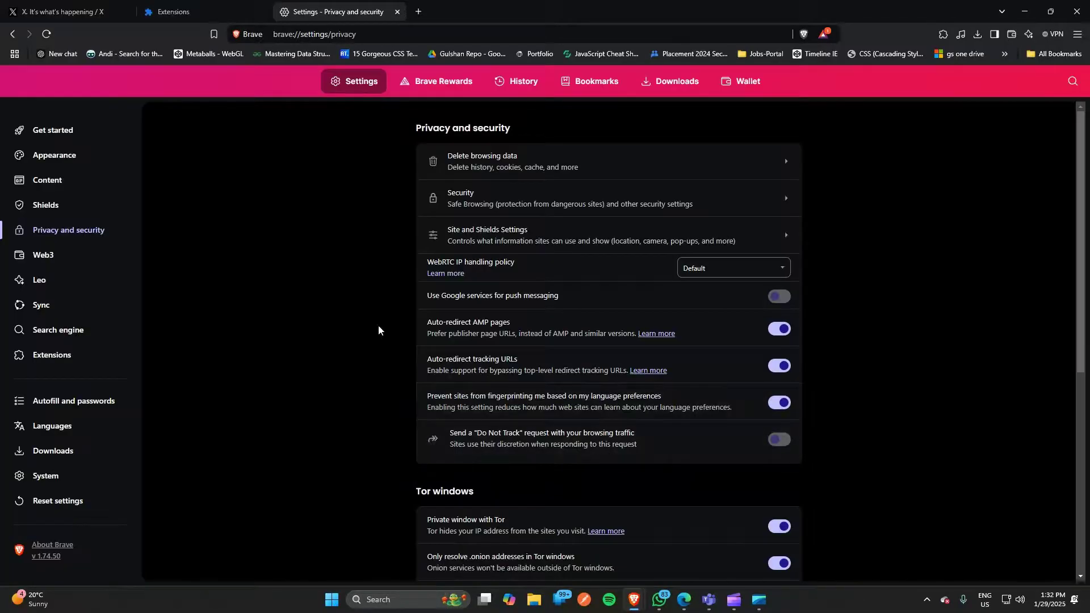
- Close the Settings and Extensions tabs, leaving only the X 'Happening now' page
left_click(397, 12)
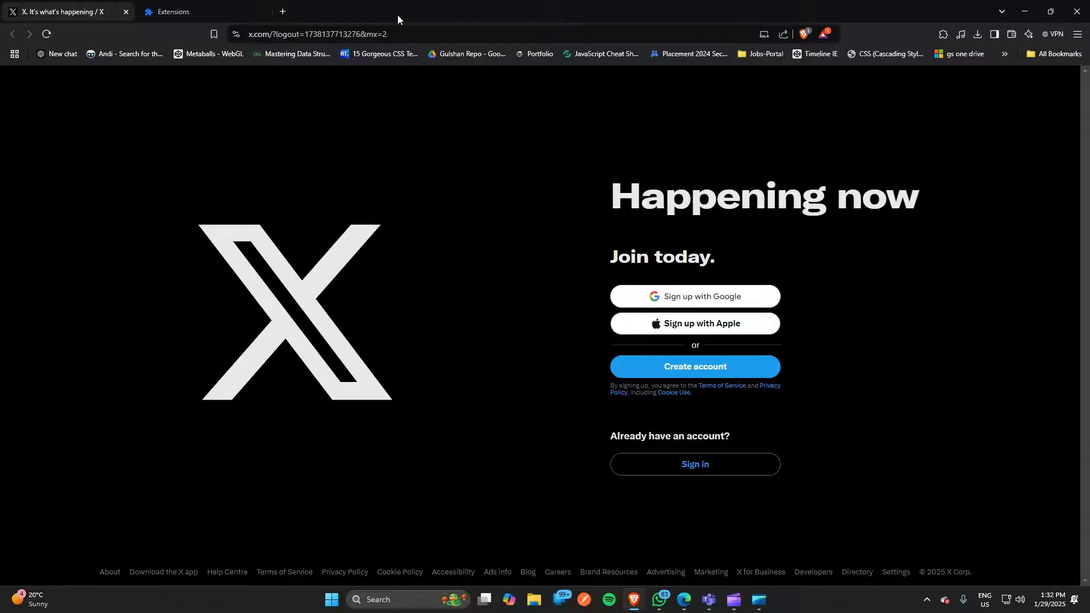
left_click(262, 12)
mouse_move(734, 598)
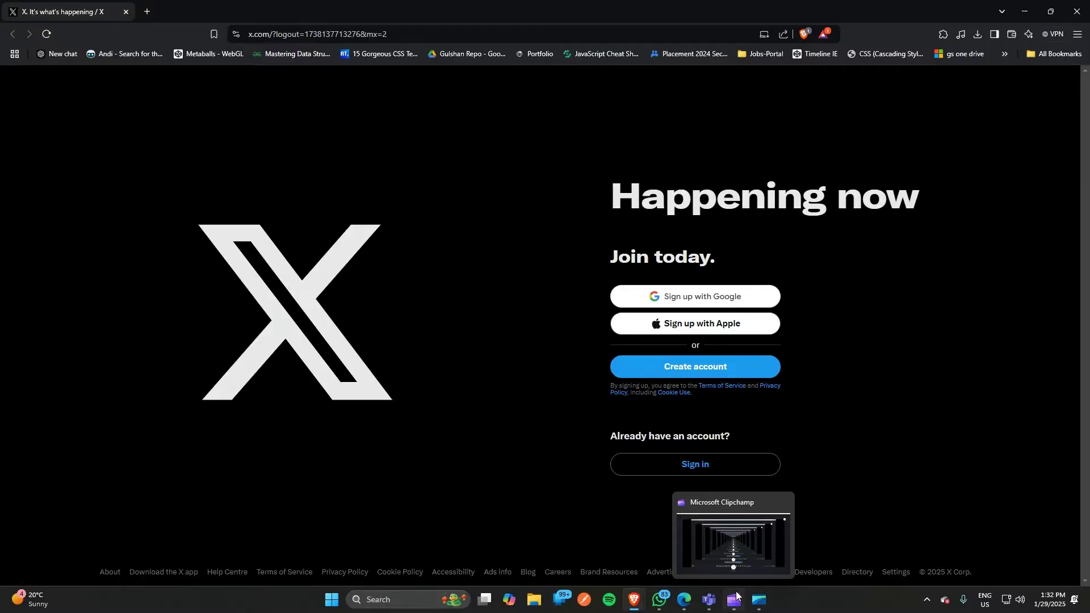